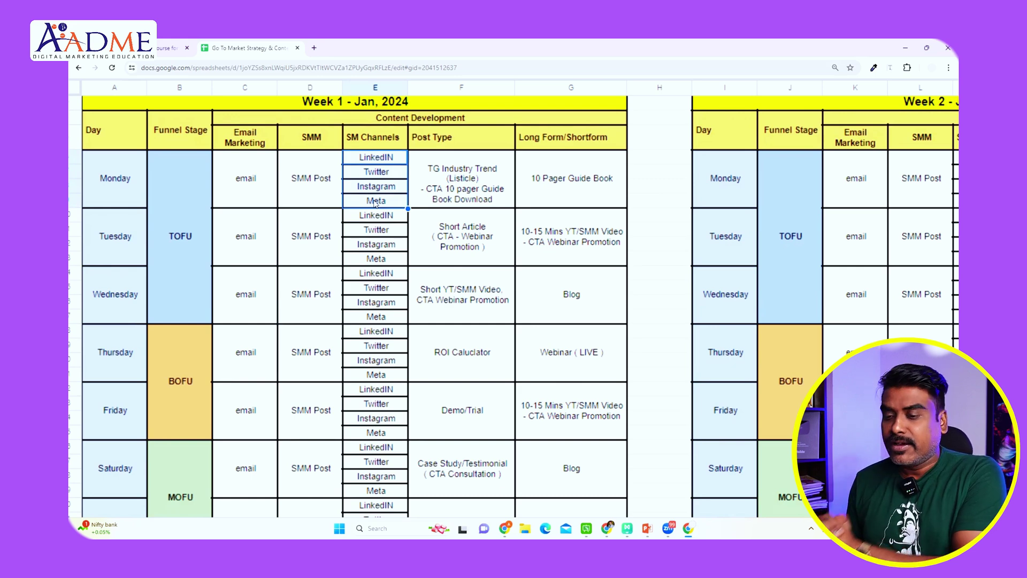
- Examine the post types and long-form content planned for the Week 1 TOFU days, Monday to Wednesday
{"action": "left_click", "coordinate": [475, 198]}
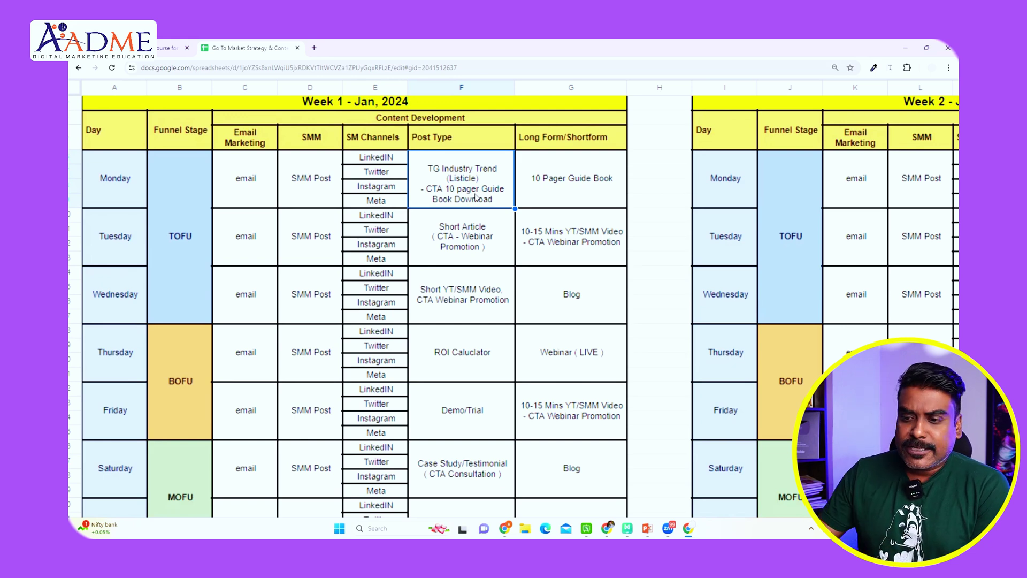
{"action": "left_click", "coordinate": [593, 191]}
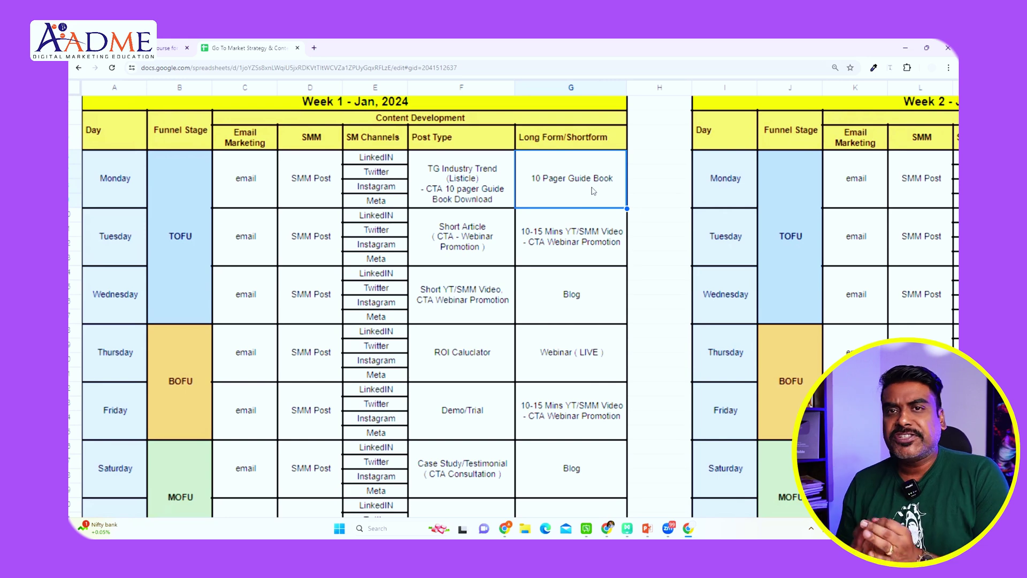
{"action": "left_click", "coordinate": [481, 257]}
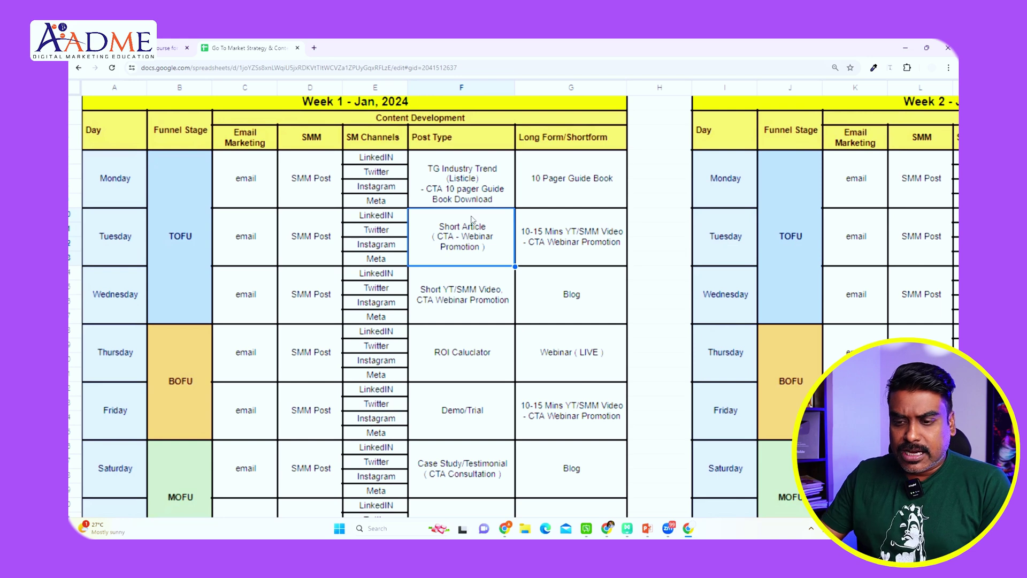
{"action": "left_click", "coordinate": [470, 199]}
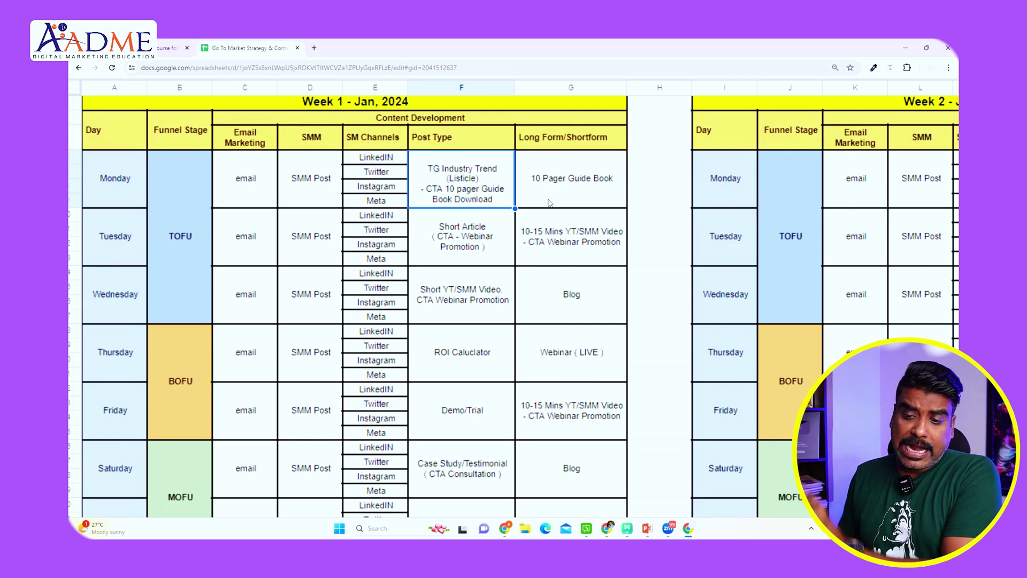
{"action": "left_click", "coordinate": [489, 278]}
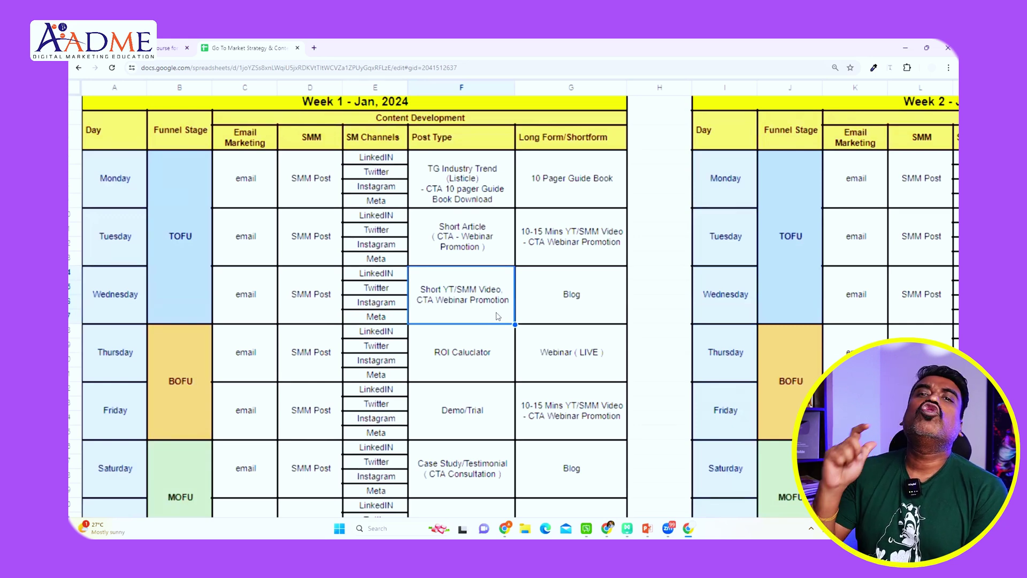
{"action": "left_click", "coordinate": [571, 306]}
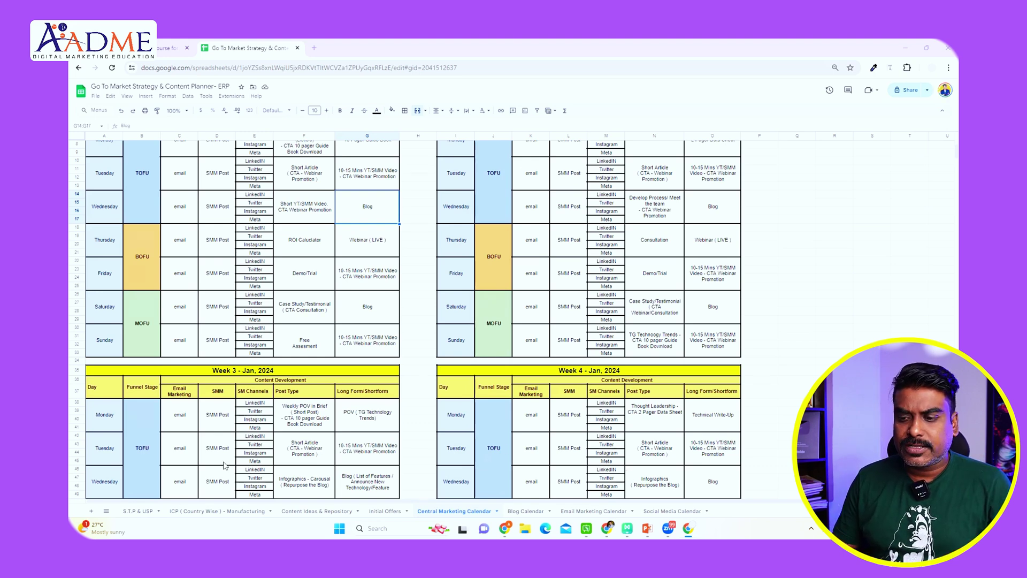
- Check the ICP (Country Wise) - Manufacturing sheet, then return to Week 1 of the Central Marketing Calendar
{"action": "left_click", "coordinate": [240, 512]}
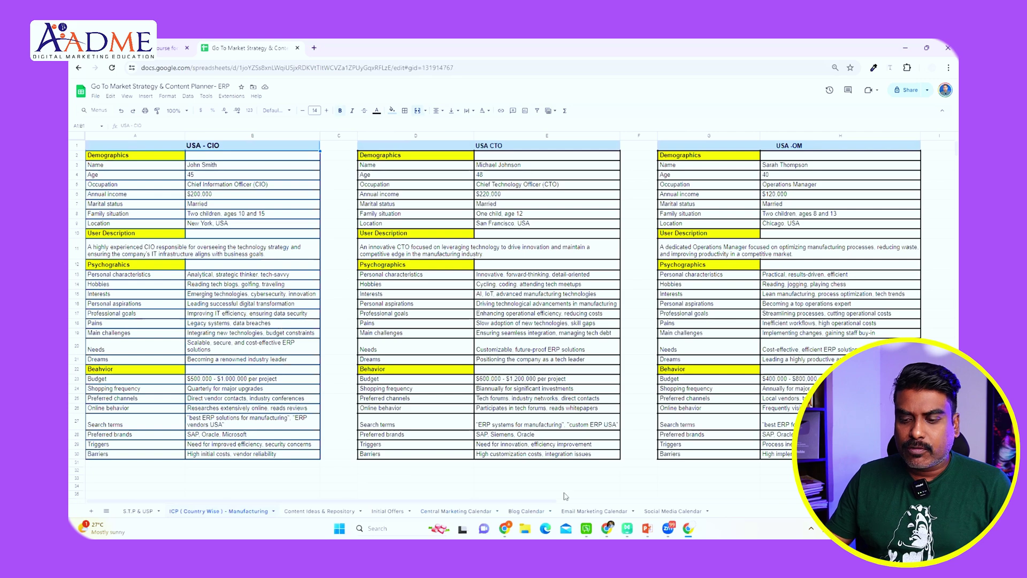
{"action": "left_click", "coordinate": [436, 512]}
{"action": "scroll", "coordinate": [337, 342], "scroll_direction": "up", "scroll_amount": 2}
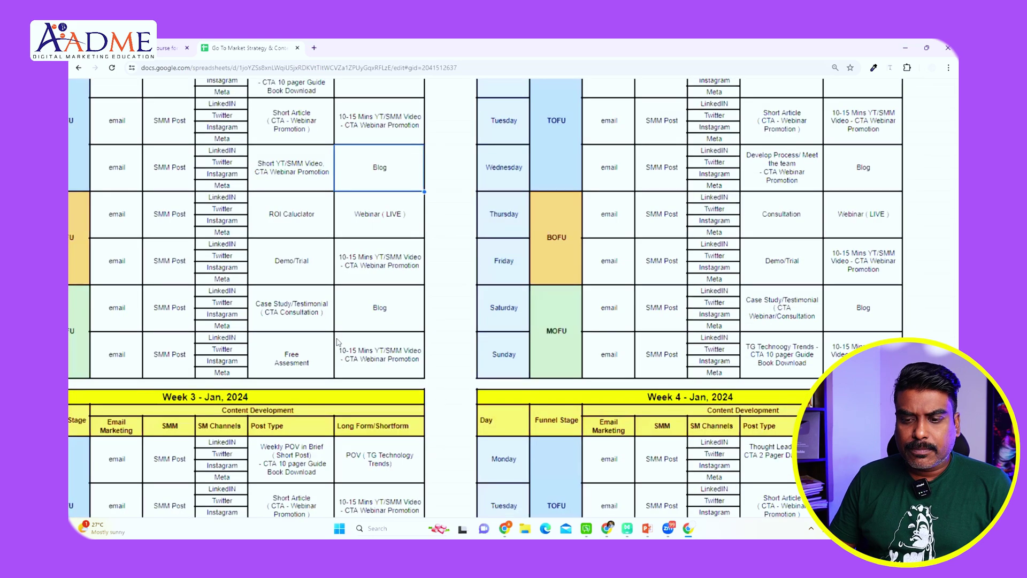
{"action": "scroll", "coordinate": [337, 343], "scroll_direction": "up", "scroll_amount": 2}
{"action": "scroll", "coordinate": [337, 341], "scroll_direction": "down", "scroll_amount": 2}
{"action": "scroll", "coordinate": [337, 342], "scroll_direction": "left", "scroll_amount": 1}
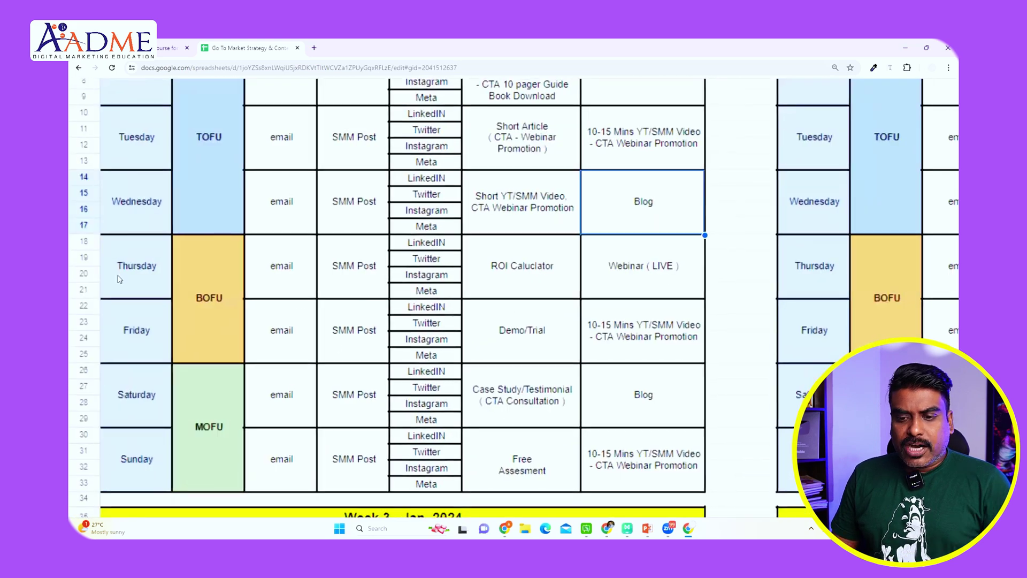
- Examine the Week 1 BOFU stage for Thursday and Friday, covering emails, channels, post types and long-form content
{"action": "left_click", "coordinate": [209, 305]}
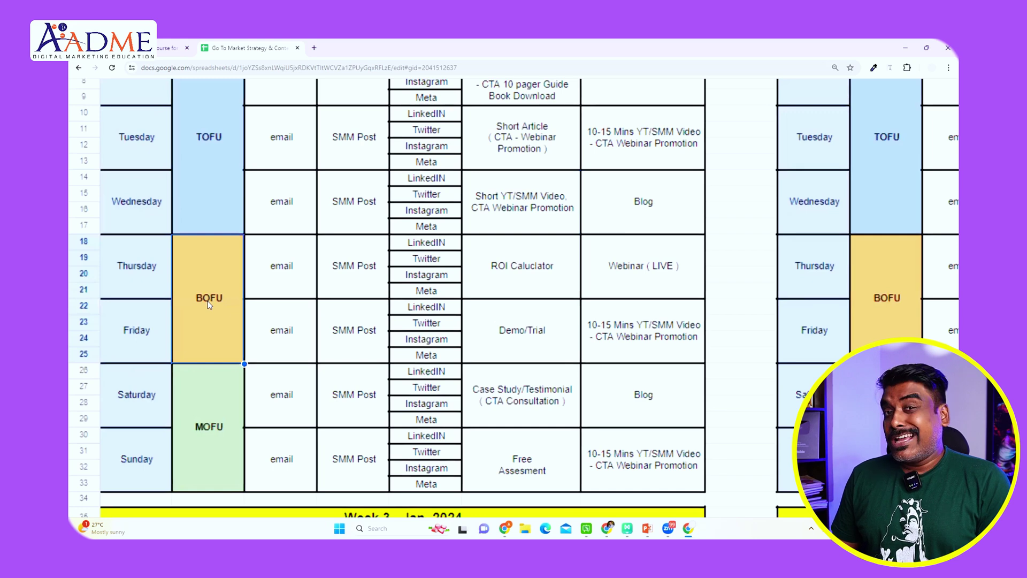
{"action": "left_click", "coordinate": [295, 275]}
{"action": "left_click", "coordinate": [295, 340]}
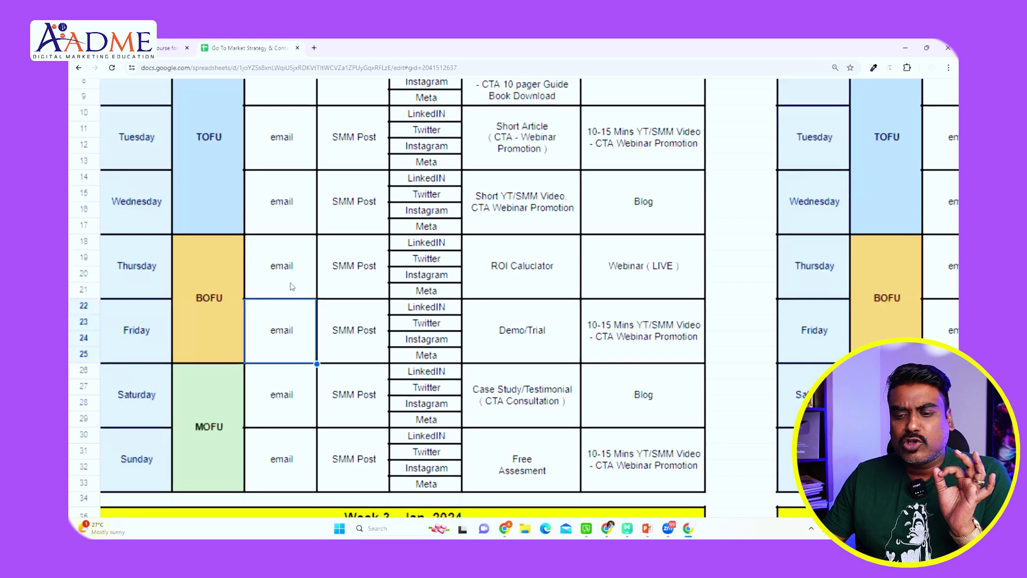
{"action": "left_click", "coordinate": [291, 286]}
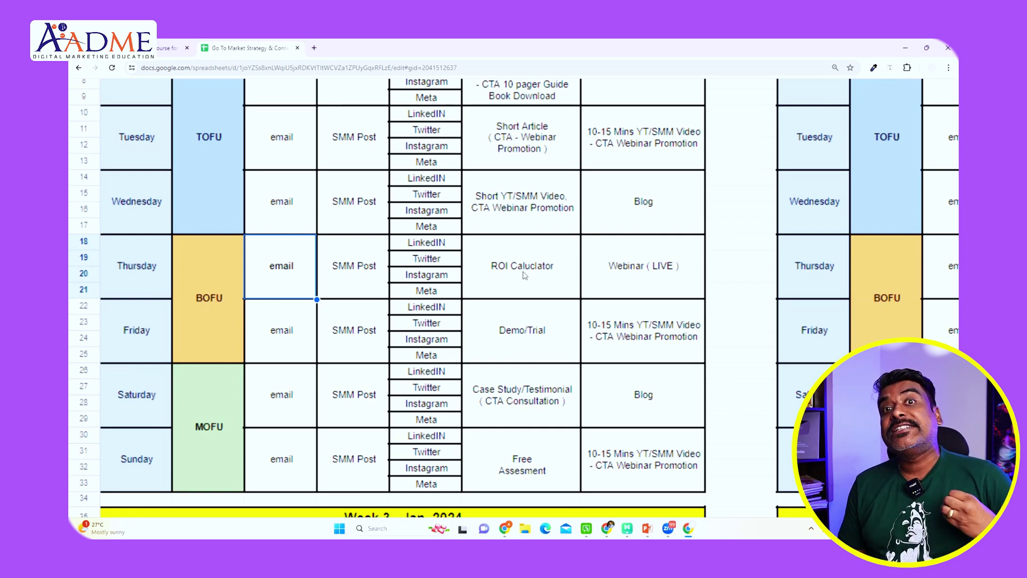
{"action": "left_click", "coordinate": [631, 273]}
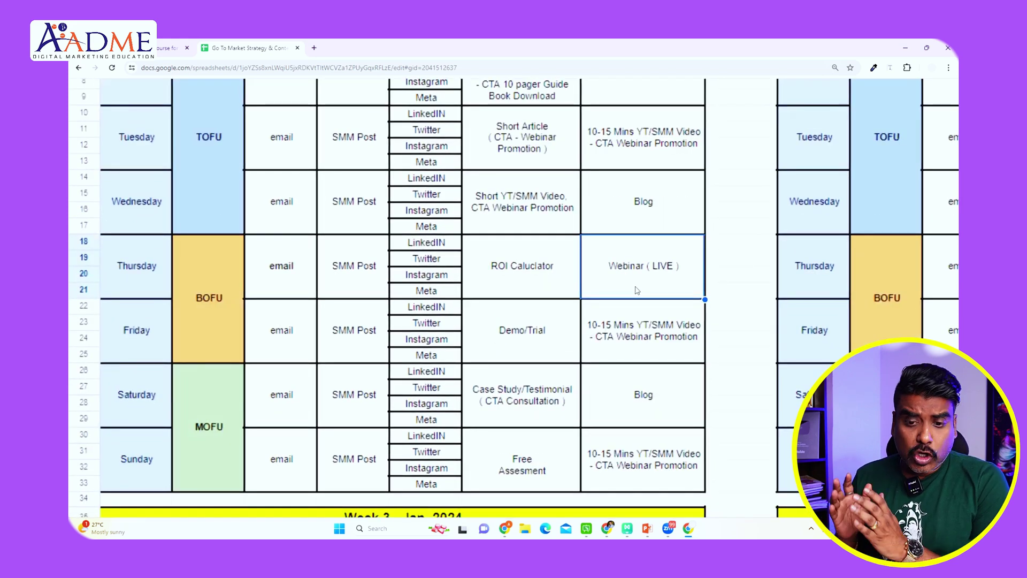
{"action": "left_click", "coordinate": [488, 349]}
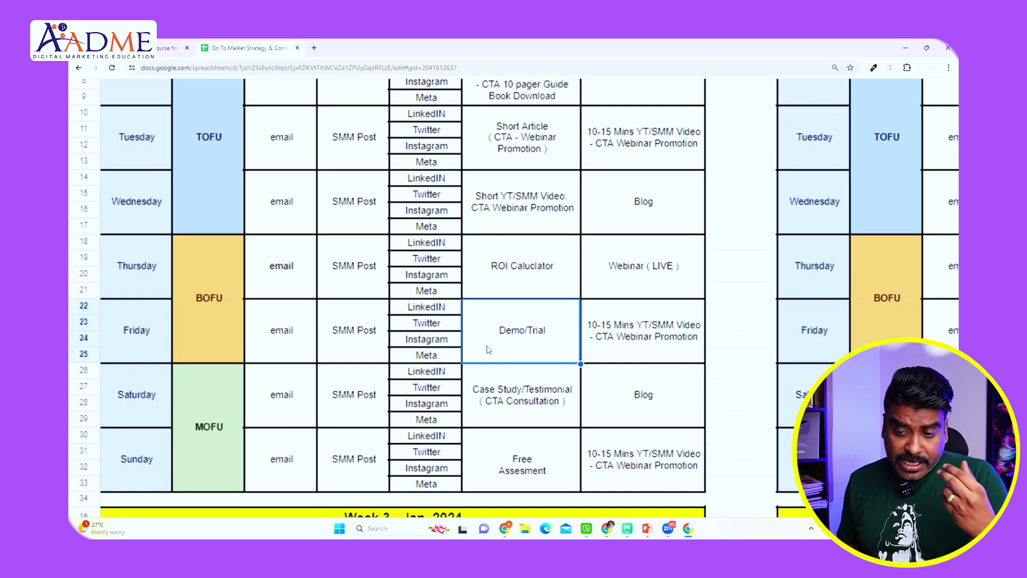
{"action": "left_click", "coordinate": [439, 311]}
{"action": "left_click", "coordinate": [286, 337]}
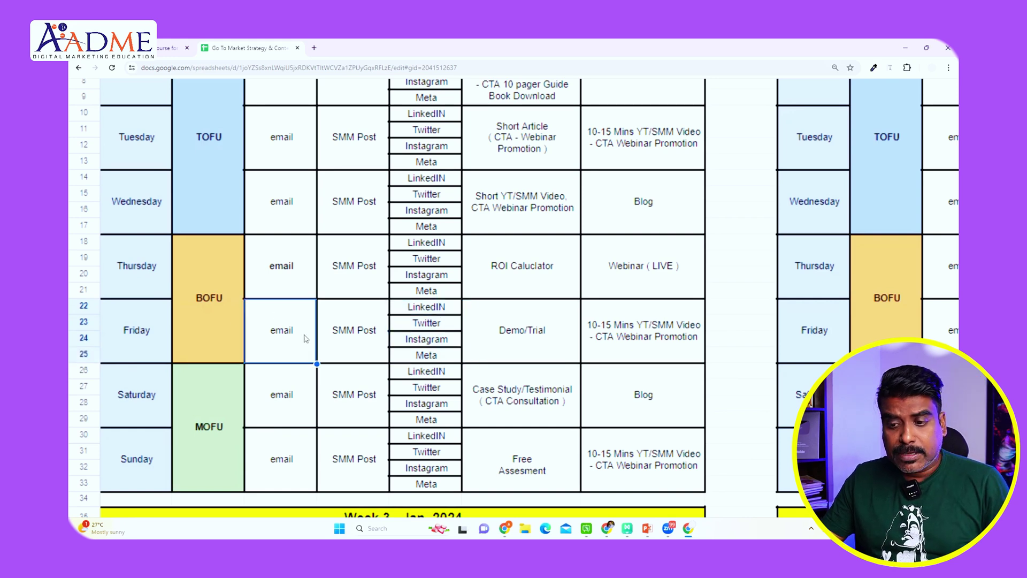
{"action": "left_click", "coordinate": [653, 350]}
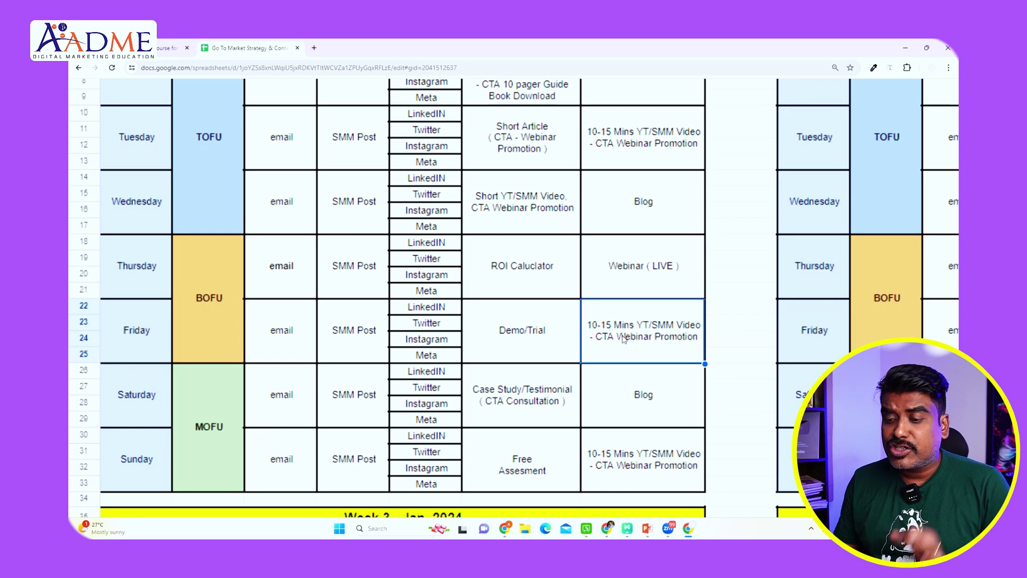
- Review the Week 1 MOFU stage for Saturday and Sunday, including its post types and long-form content
{"action": "scroll", "coordinate": [613, 346], "scroll_direction": "down", "scroll_amount": 3}
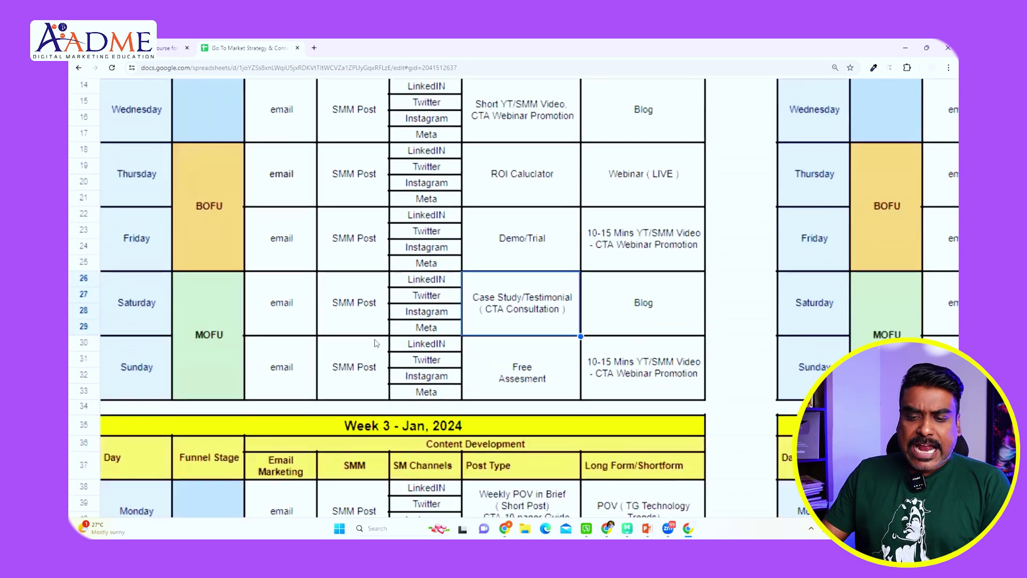
{"action": "left_click", "coordinate": [211, 343]}
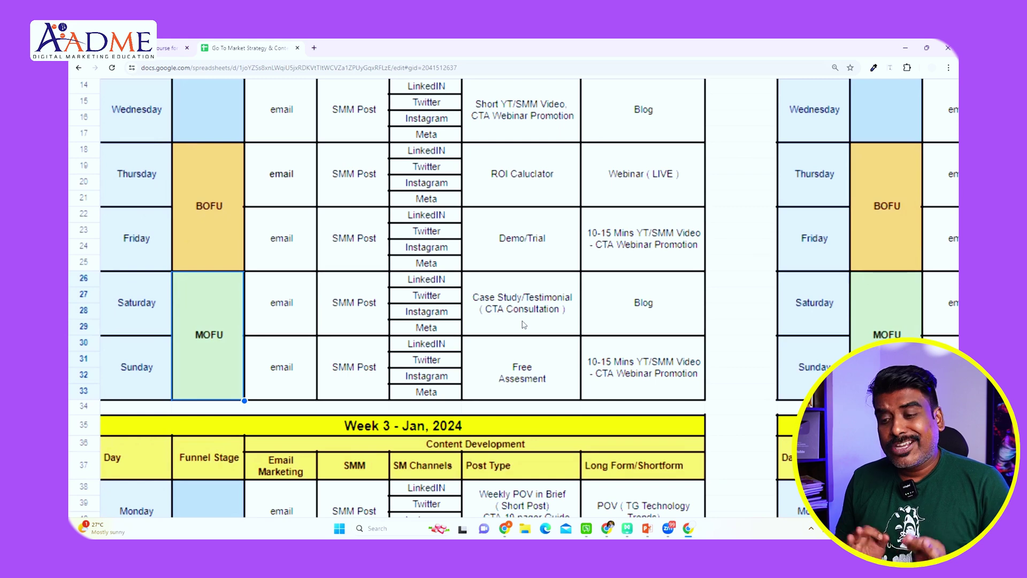
{"action": "left_click", "coordinate": [672, 315]}
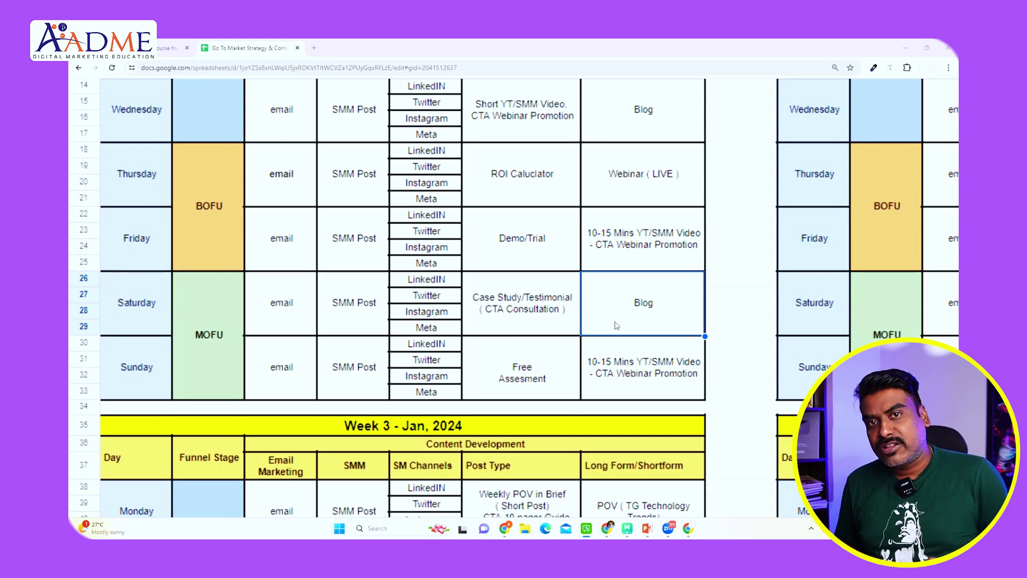
{"action": "left_click", "coordinate": [496, 381]}
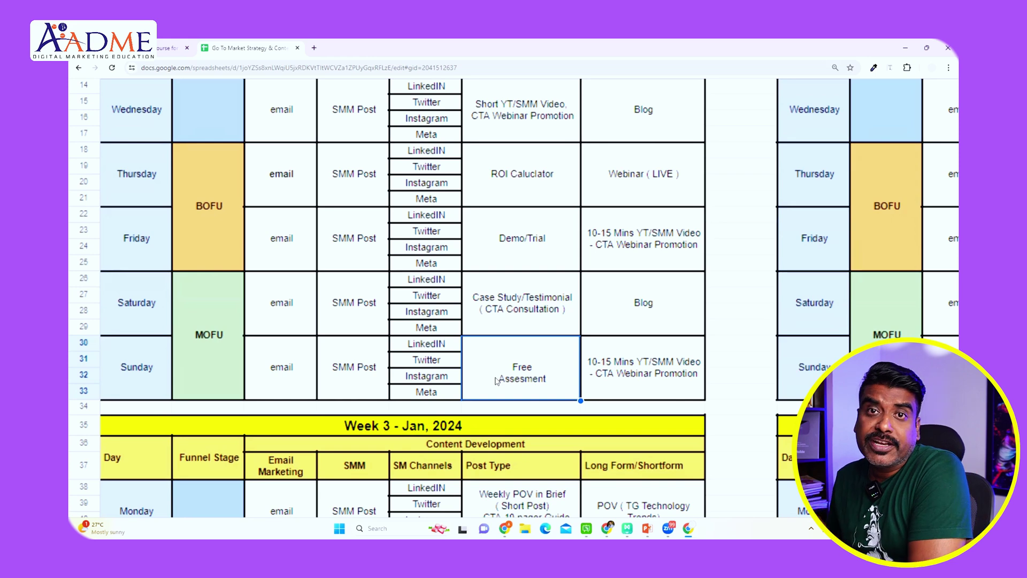
{"action": "left_click", "coordinate": [610, 368]}
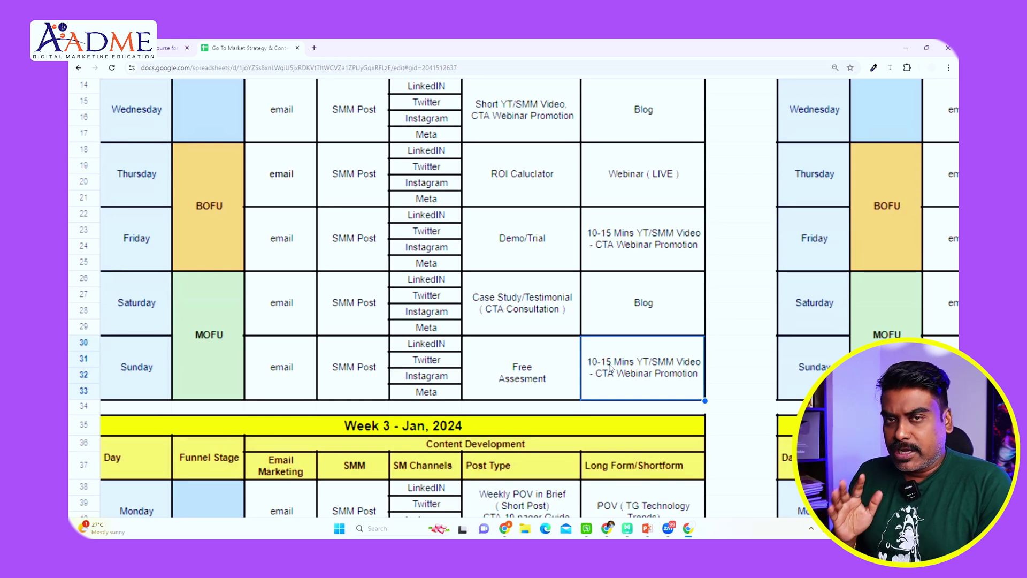
- Look over the whole Week 1 plan, comparing the Monday and Sunday long-form content entries
{"action": "key", "text": "ctrl+0"}
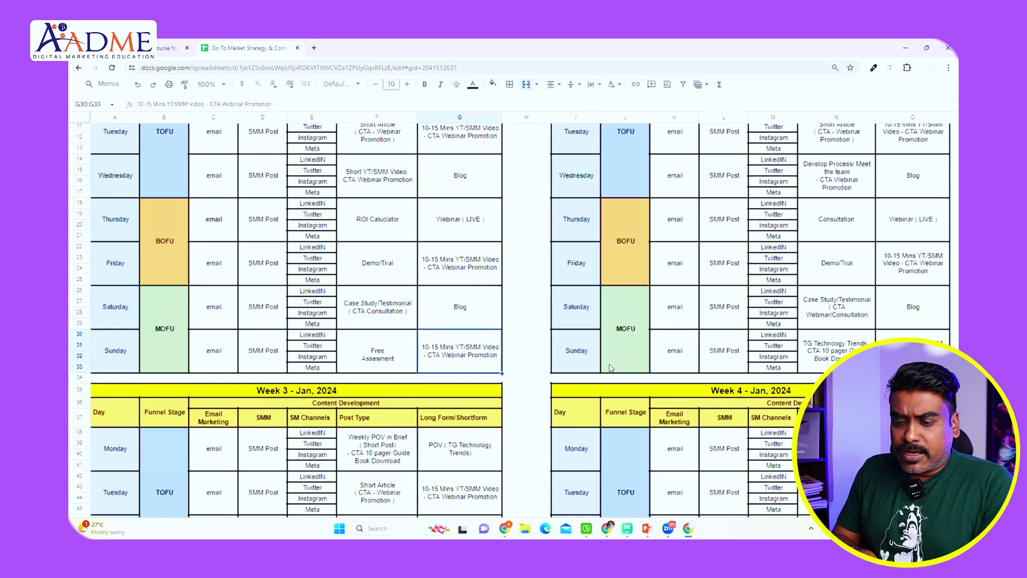
{"action": "key", "text": "ctrl+minus"}
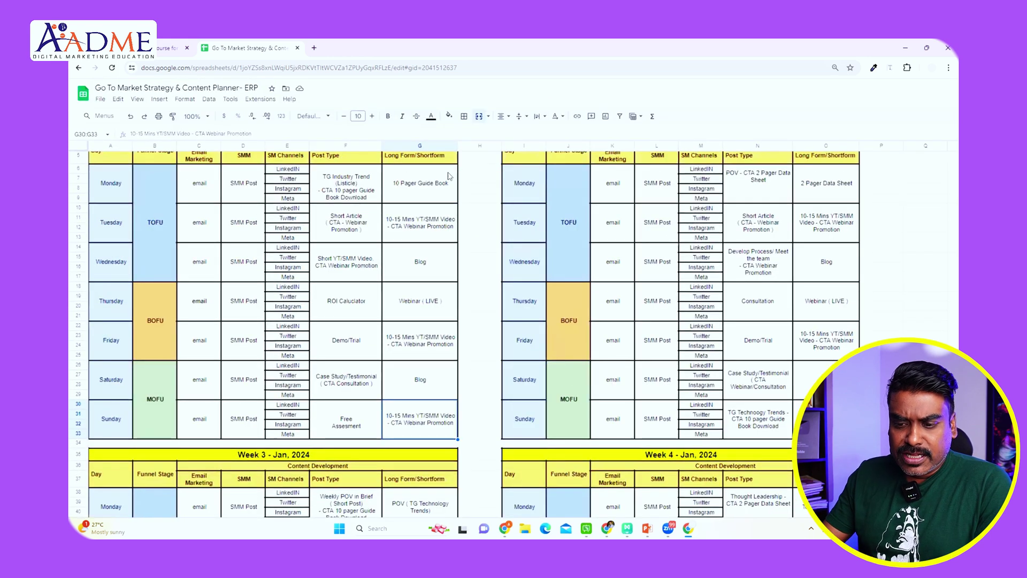
{"action": "left_click", "coordinate": [422, 188]}
{"action": "left_click", "coordinate": [431, 417]}
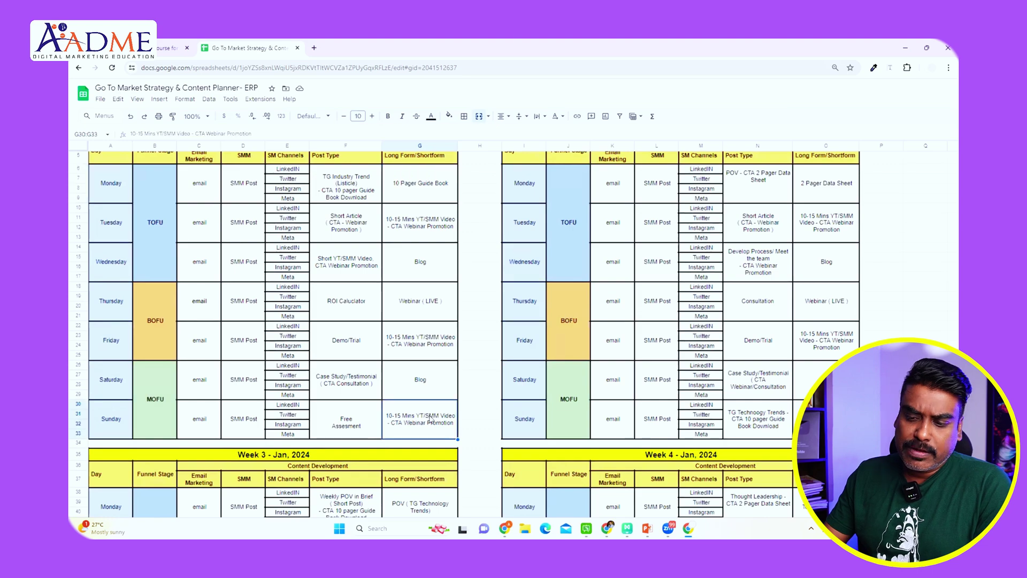
- Examine the Week 2 plan from Monday to Sunday, focusing on Monday's long-form content
{"action": "scroll", "coordinate": [726, 364], "scroll_direction": "up", "scroll_amount": 2}
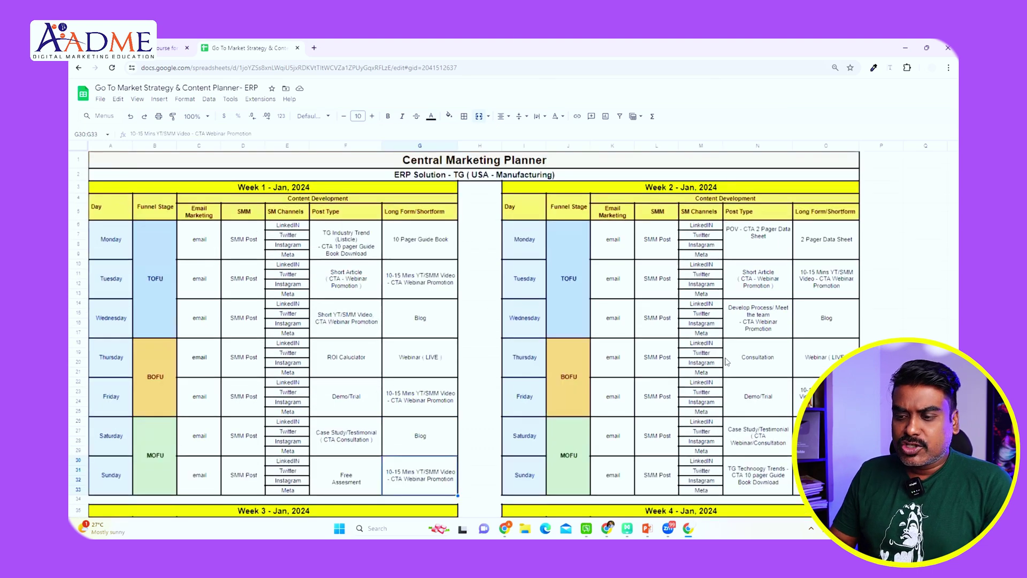
{"action": "scroll", "coordinate": [726, 362], "scroll_direction": "up", "scroll_amount": 1}
{"action": "scroll", "coordinate": [726, 362], "scroll_direction": "up", "scroll_amount": 3}
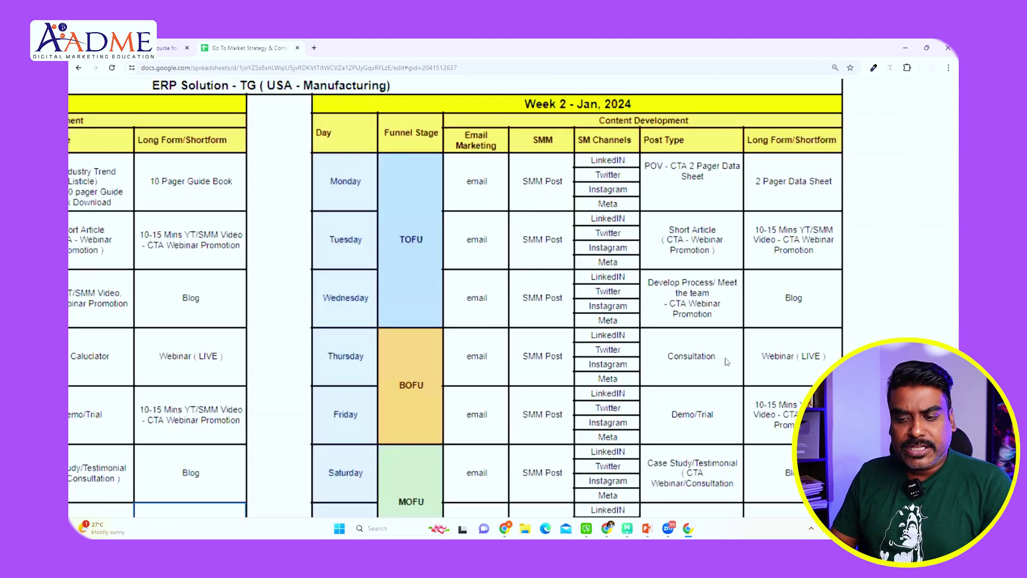
{"action": "scroll", "coordinate": [726, 362], "scroll_direction": "down", "scroll_amount": 2}
{"action": "scroll", "coordinate": [726, 362], "scroll_direction": "down", "scroll_amount": 1}
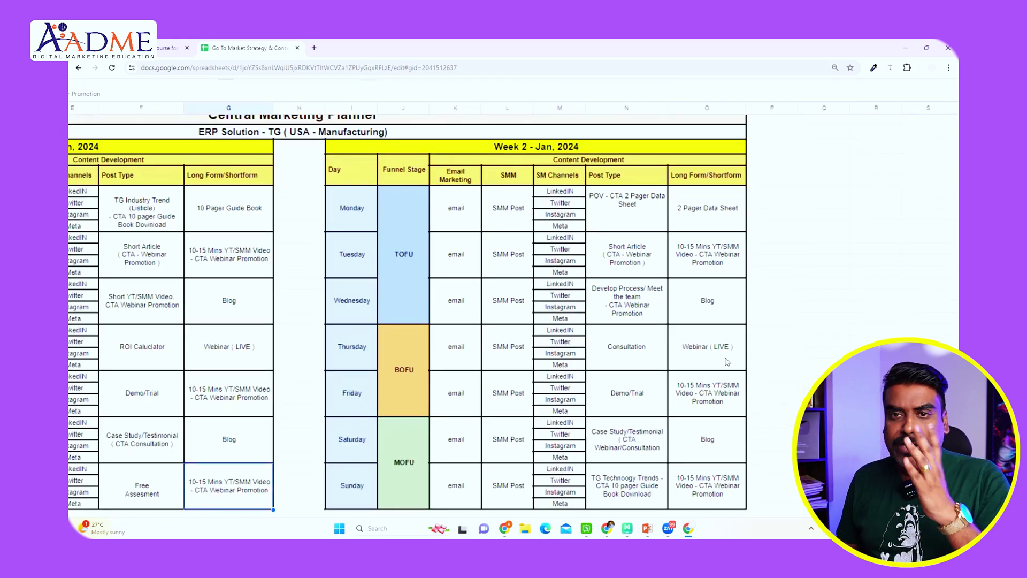
{"action": "left_click", "coordinate": [698, 214]}
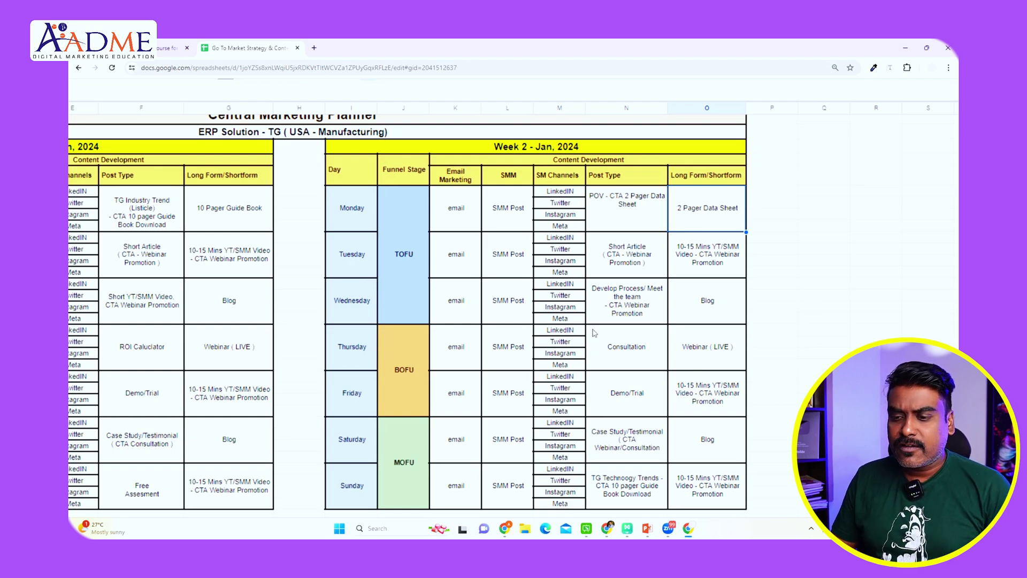
- Examine the Week 3 plan for Monday through Thursday, including its post types, Monday's long-form content and Wednesday's social channels
{"action": "scroll", "coordinate": [594, 332], "scroll_direction": "left", "scroll_amount": 5}
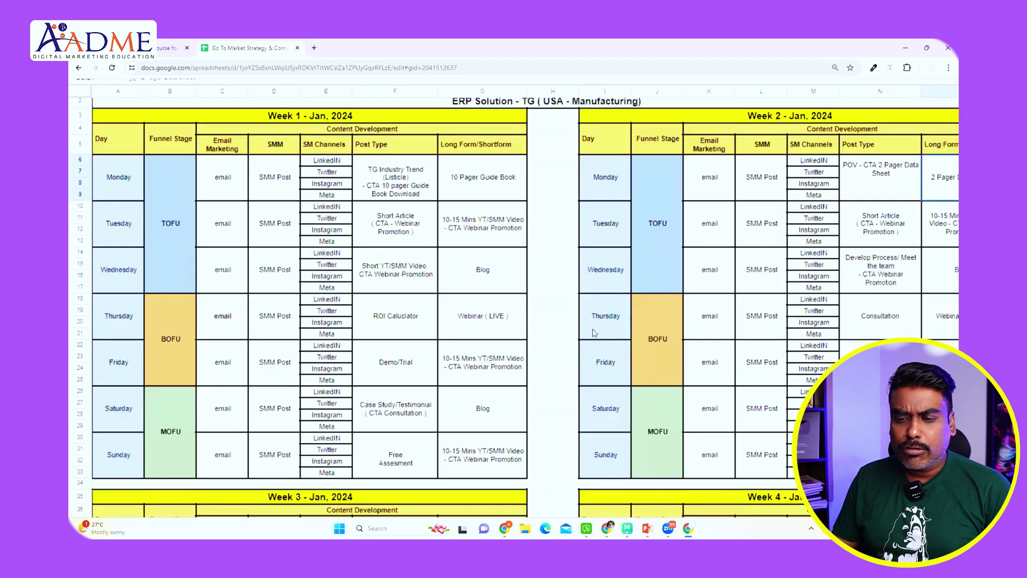
{"action": "scroll", "coordinate": [594, 333], "scroll_direction": "down", "scroll_amount": 7}
{"action": "scroll", "coordinate": [593, 333], "scroll_direction": "down", "scroll_amount": 1}
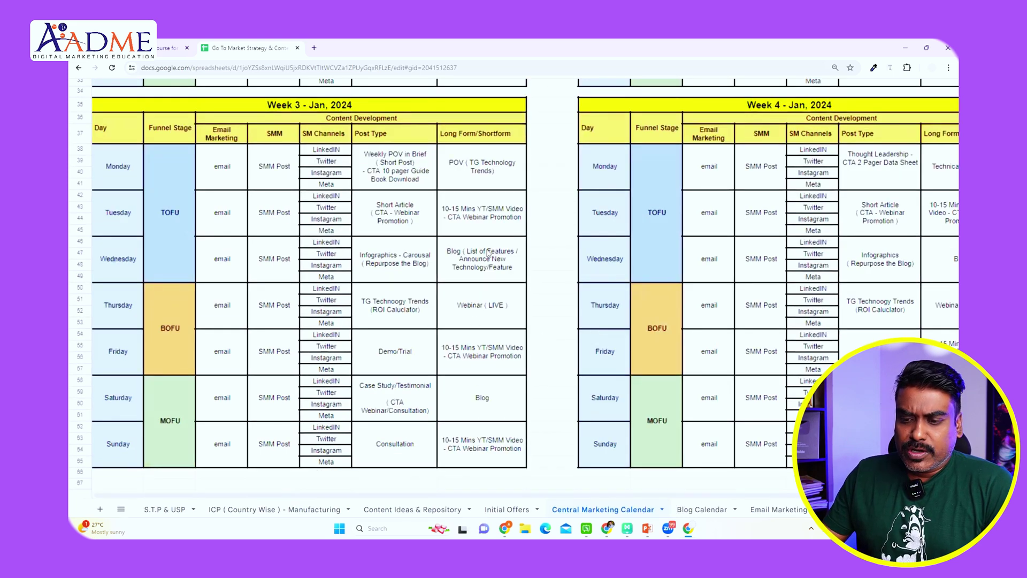
{"action": "left_click", "coordinate": [490, 186]}
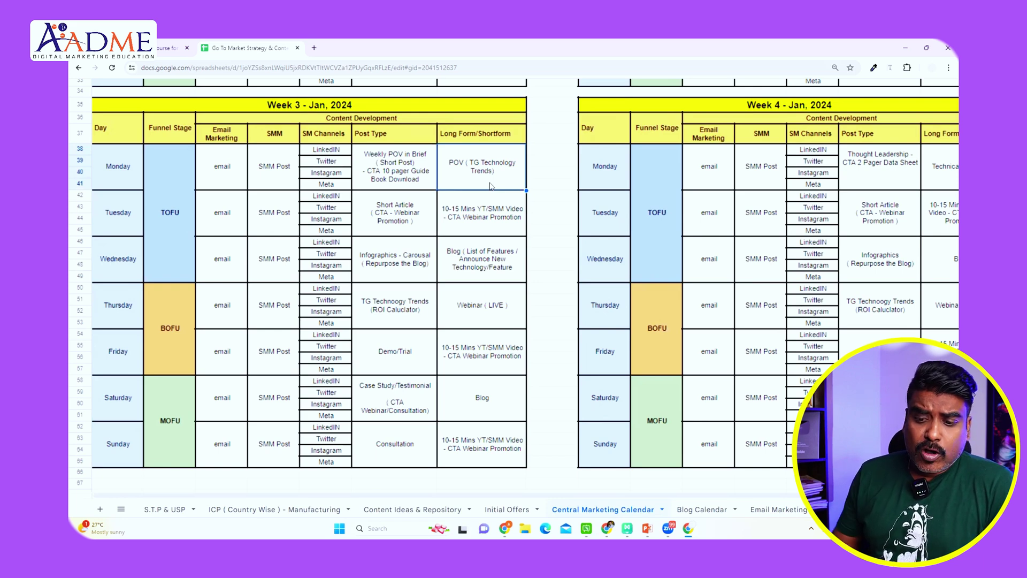
{"action": "left_click", "coordinate": [388, 174]}
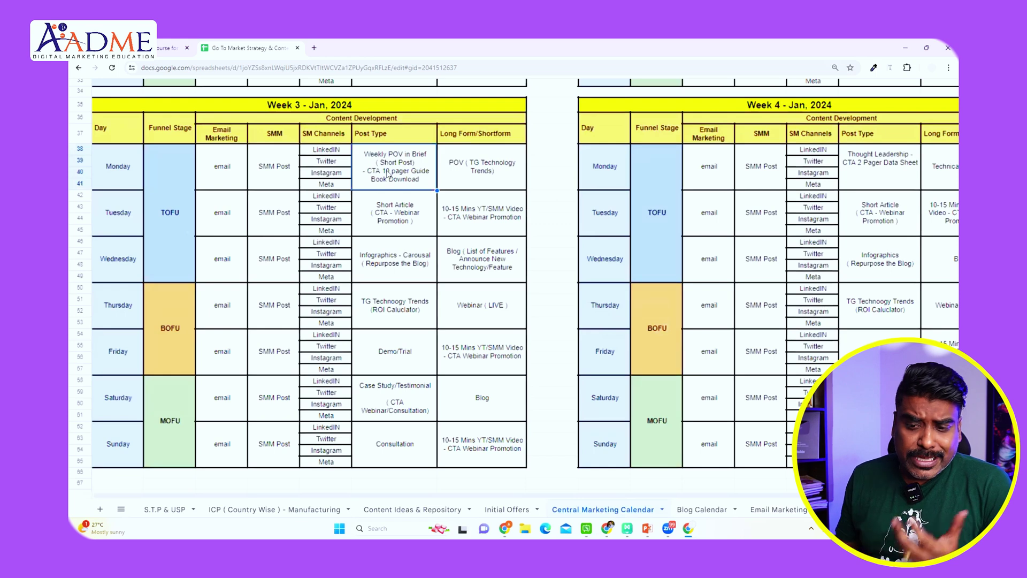
{"action": "left_click", "coordinate": [405, 226]}
{"action": "left_click", "coordinate": [402, 271]}
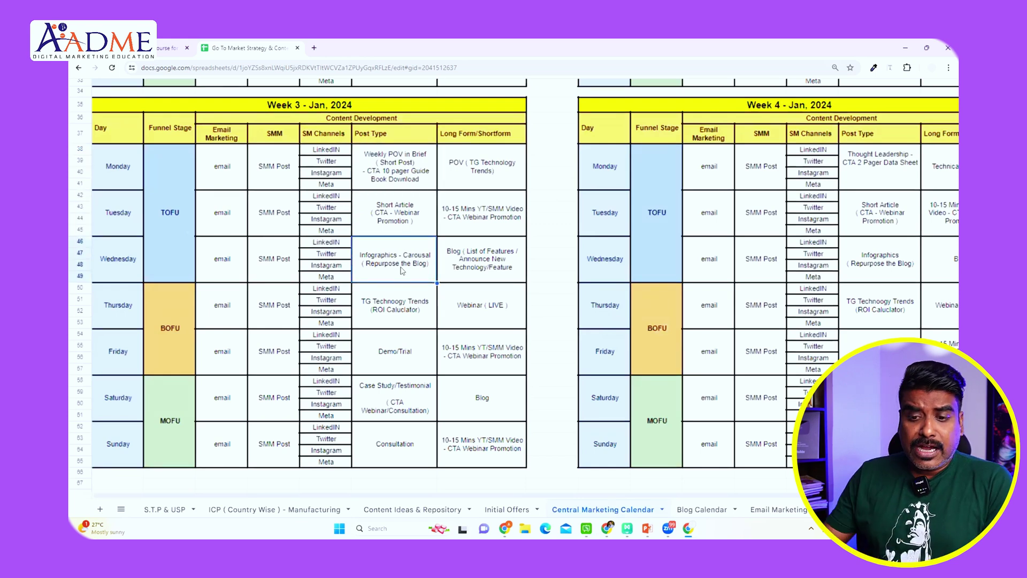
{"action": "left_click_drag", "start_coordinate": [311, 243], "coordinate": [321, 277]}
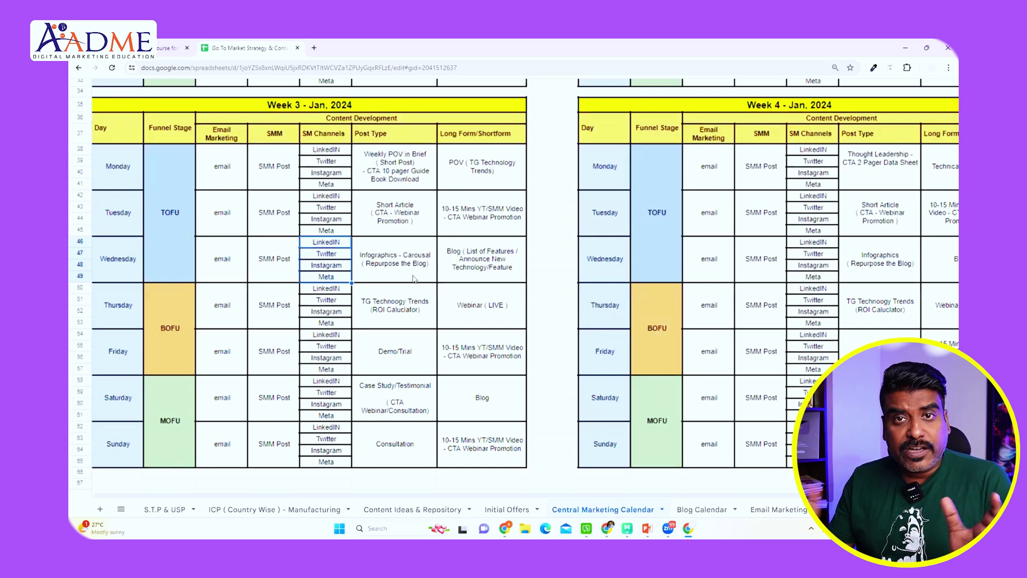
{"action": "left_click", "coordinate": [412, 308]}
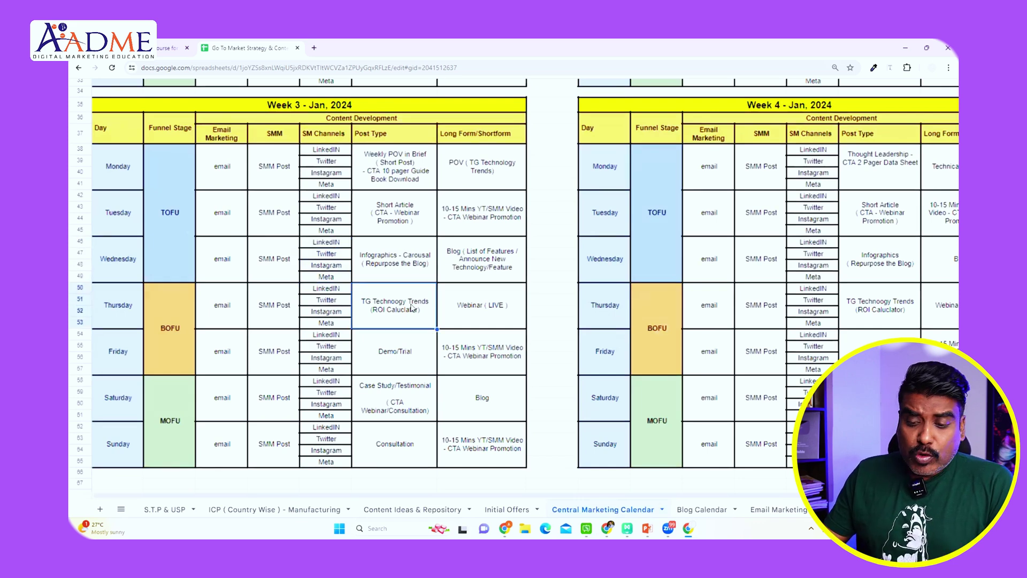
- Review the Week 3 post types for Friday, Saturday and Sunday
{"action": "left_click", "coordinate": [405, 360]}
{"action": "left_click", "coordinate": [406, 390]}
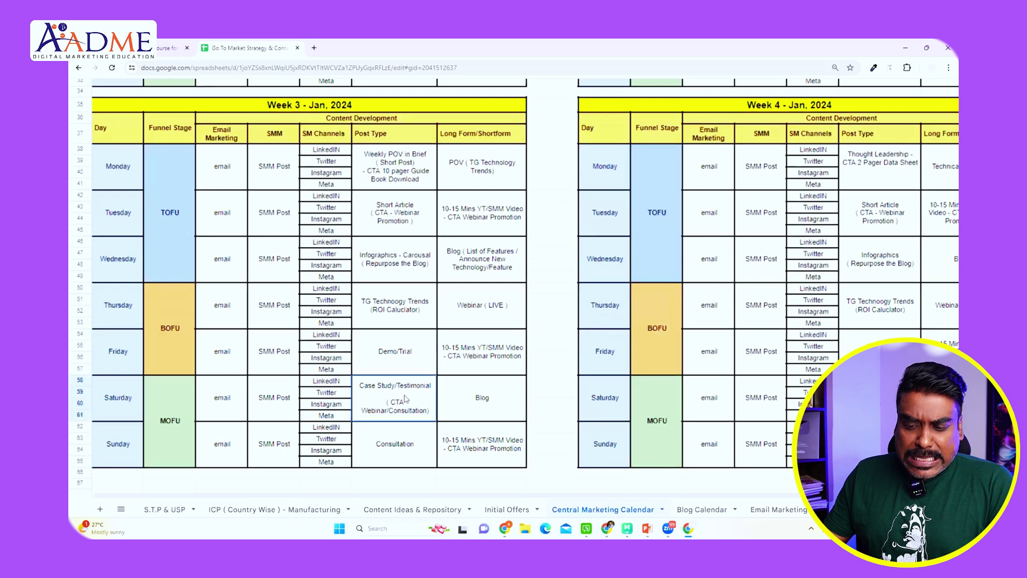
{"action": "left_click", "coordinate": [399, 447]}
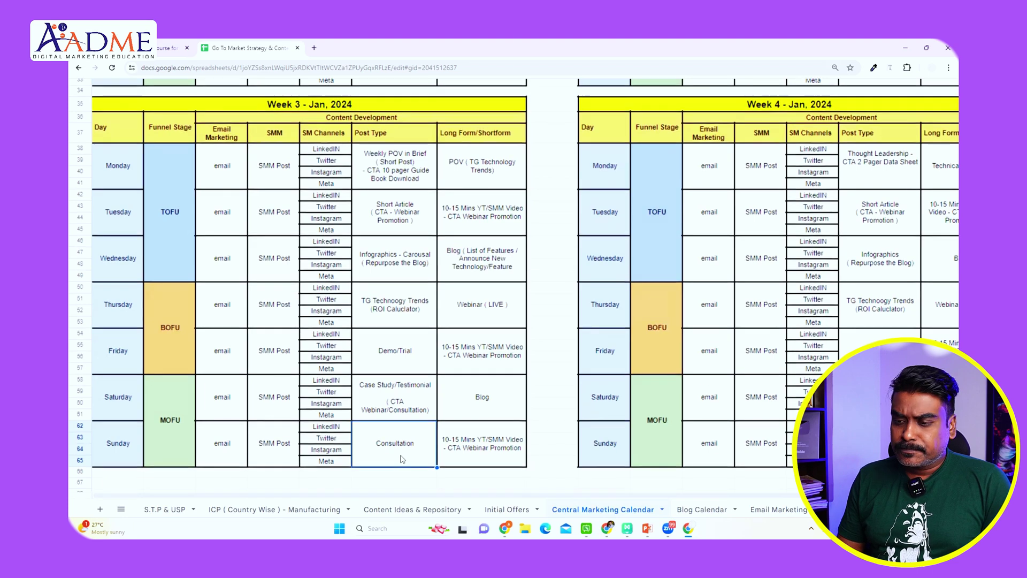
- Examine the Week 4 plan, focusing on Monday's post type and email marketing entry
{"action": "key", "text": "ctrl+minus"}
{"action": "key", "text": "ctrl+plus"}
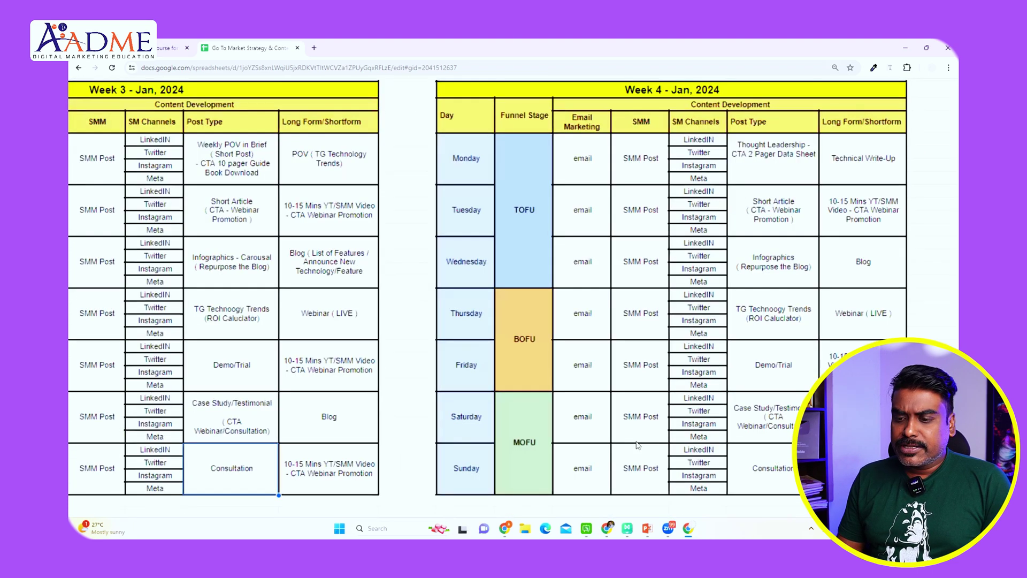
{"action": "scroll", "coordinate": [637, 445], "scroll_direction": "right", "scroll_amount": 3}
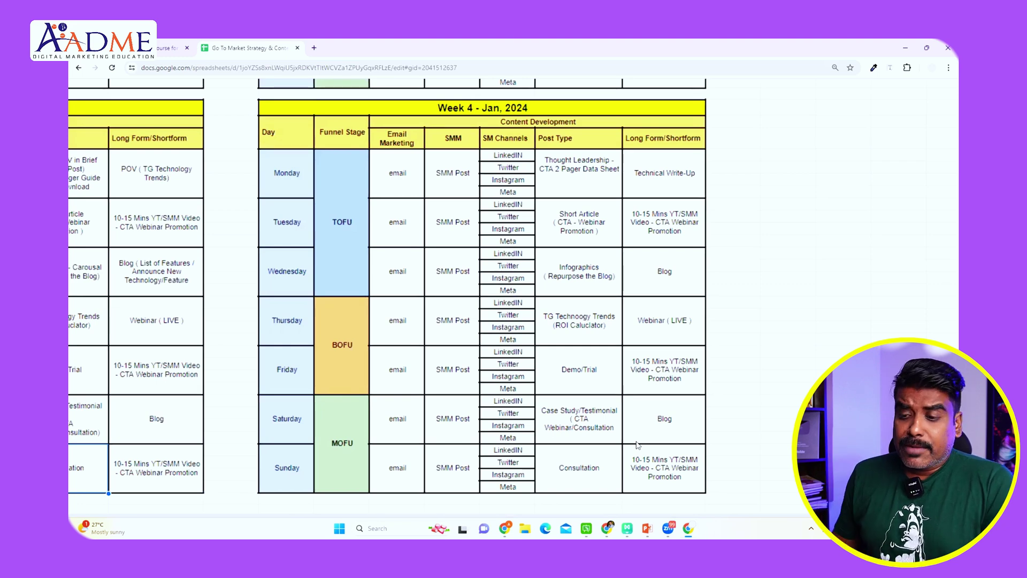
{"action": "left_click", "coordinate": [568, 178]}
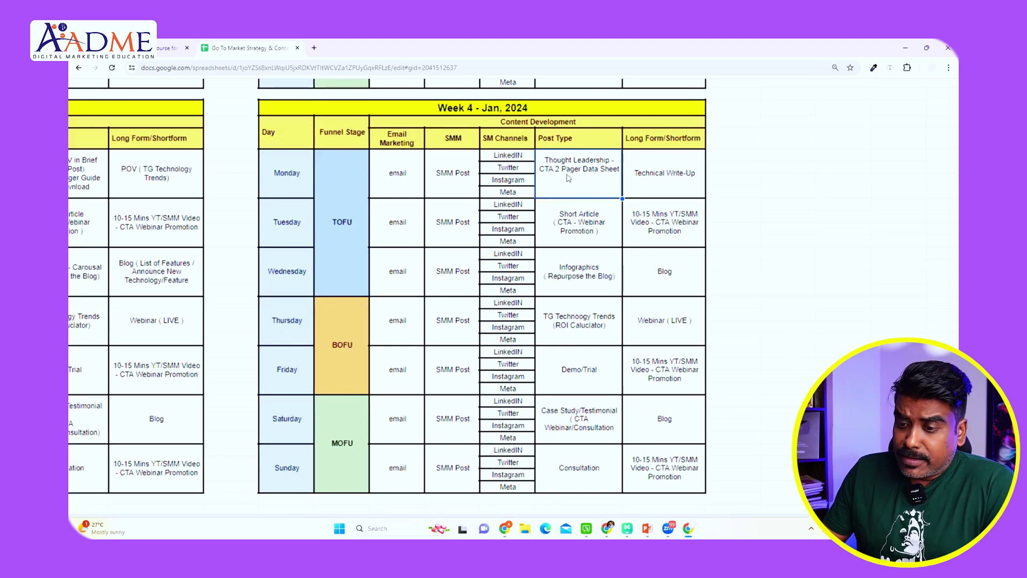
{"action": "left_click", "coordinate": [397, 183]}
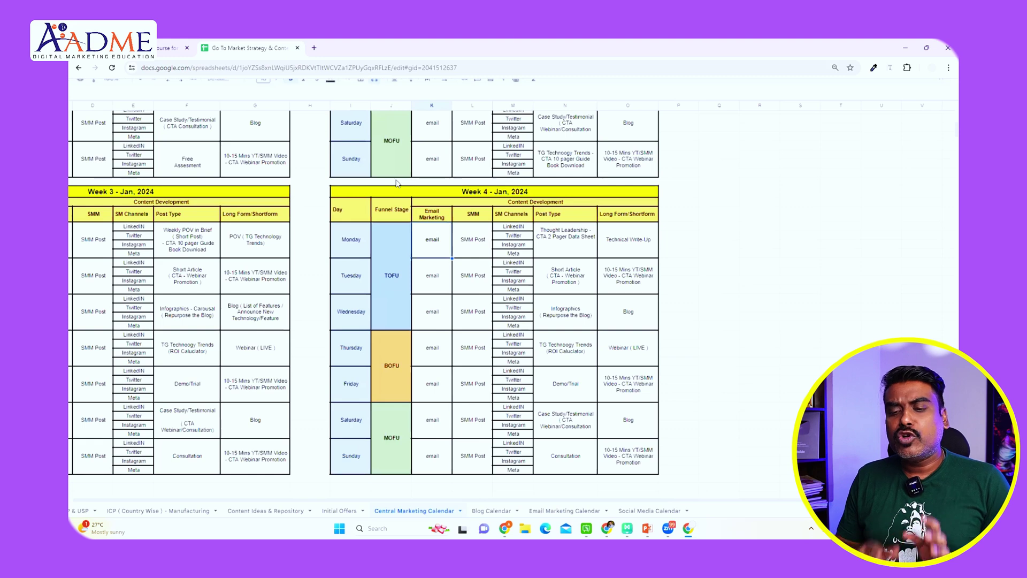
{"action": "scroll", "coordinate": [398, 183], "scroll_direction": "left", "scroll_amount": 1}
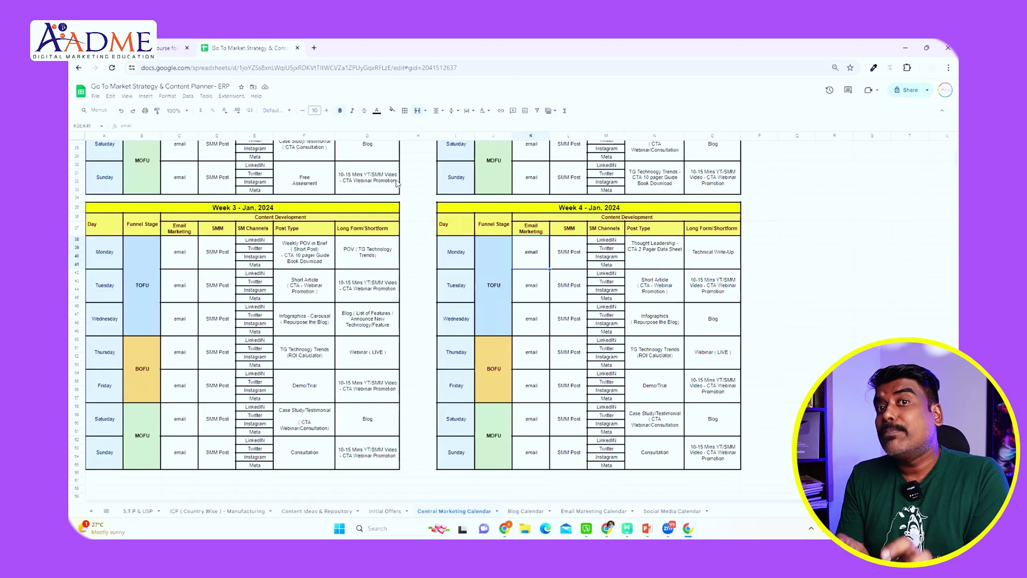